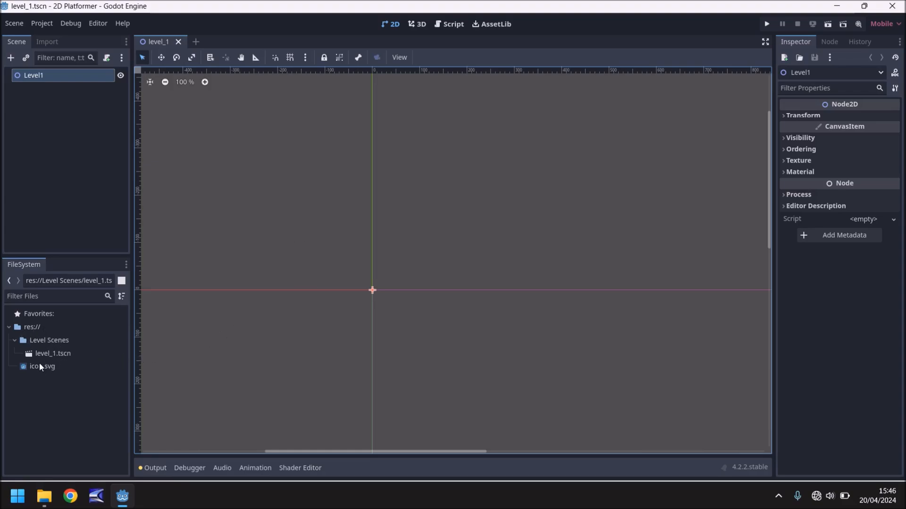
Create a folder named World Assets in the project's res:// root
left_click(27, 327)
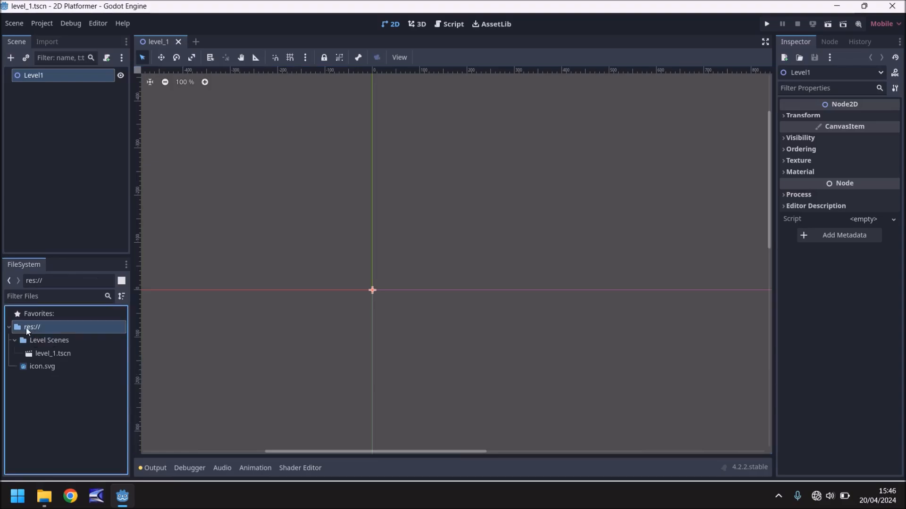
double_click(33, 326)
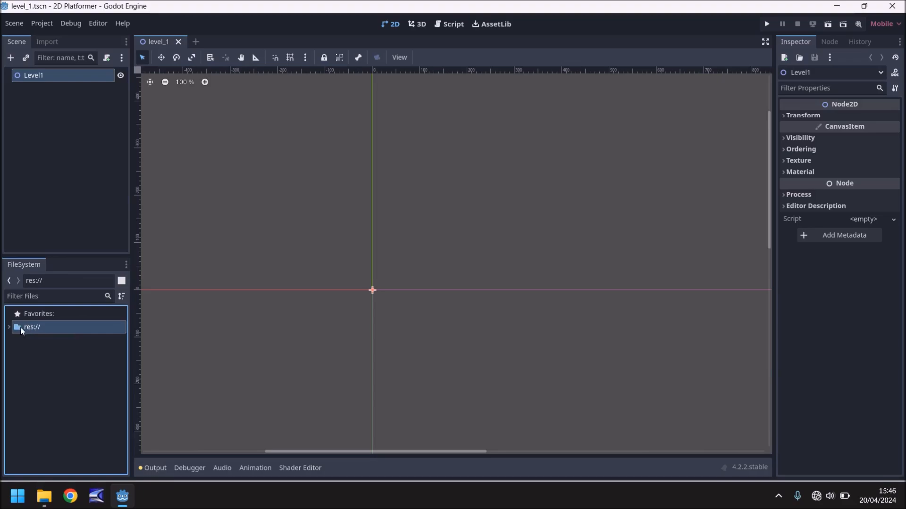
double_click(21, 328)
right_click(27, 326)
mouse_move(55, 331)
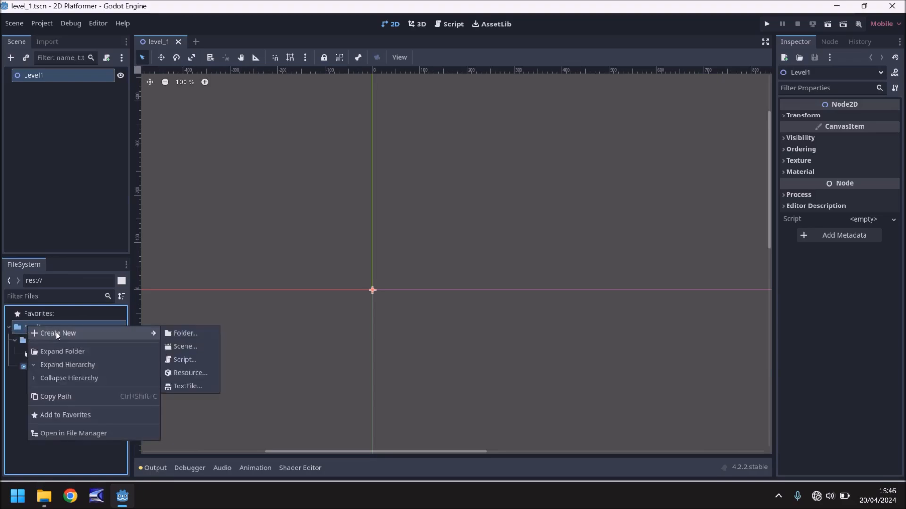
left_click(181, 330)
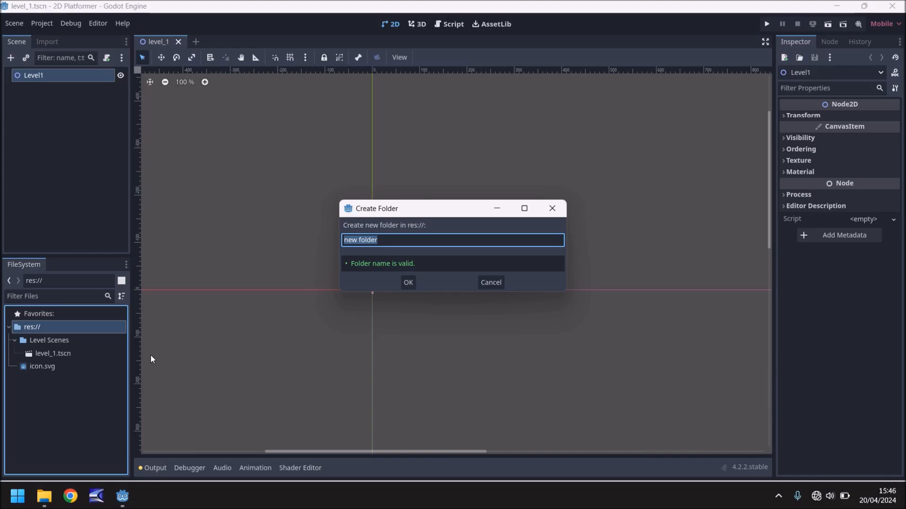
type("World Assets")
key("Return")
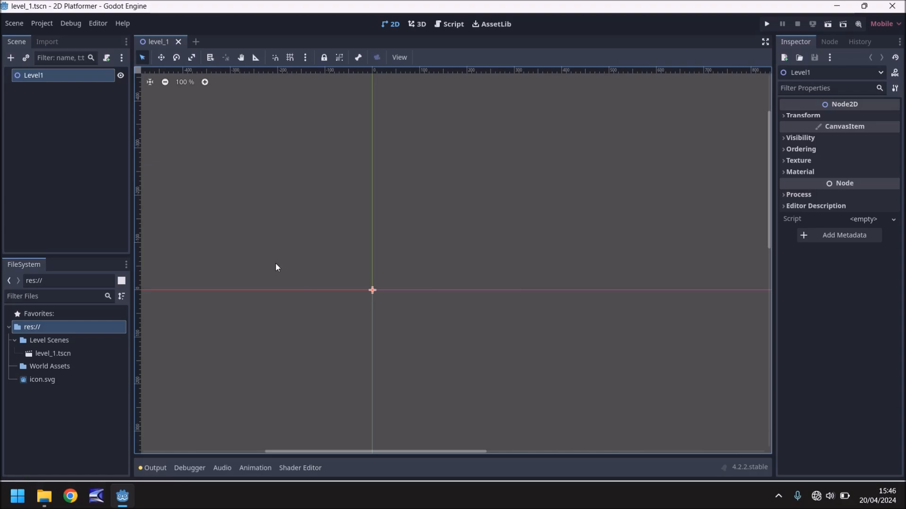
Import GrassTiles.png from File Explorer into the World Assets folder and select the imported image there
left_click(55, 368)
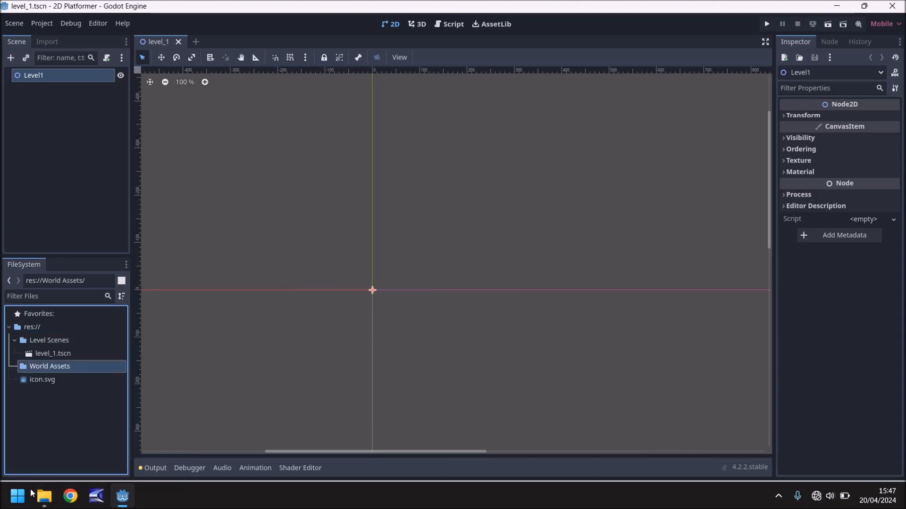
left_click(44, 496)
left_click_drag(127, 110, 58, 366)
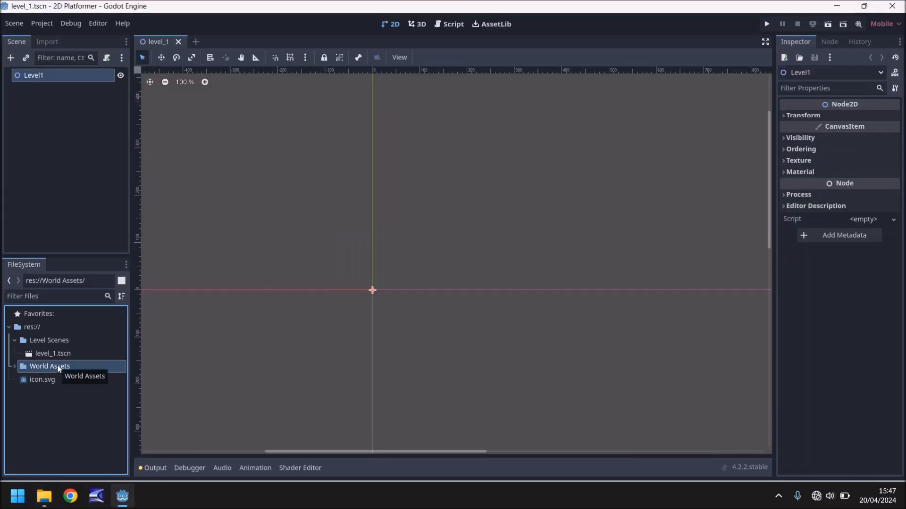
double_click(40, 366)
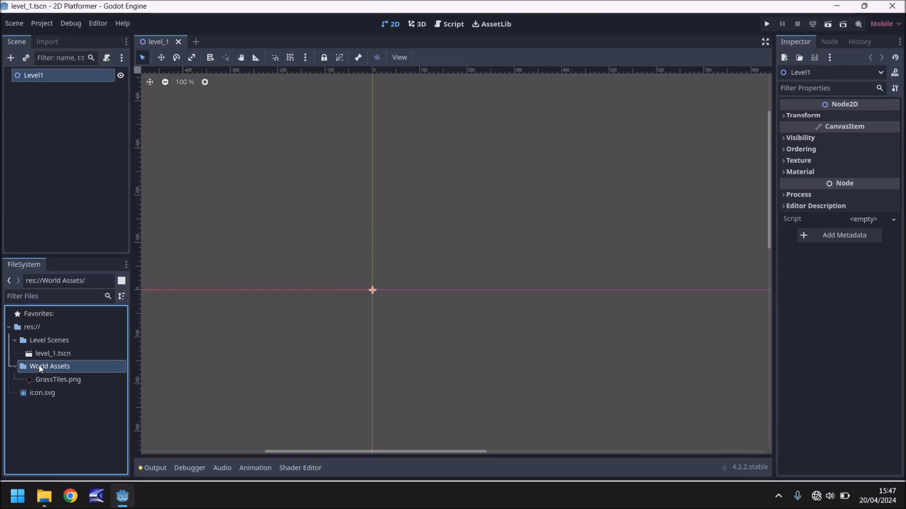
left_click(65, 381)
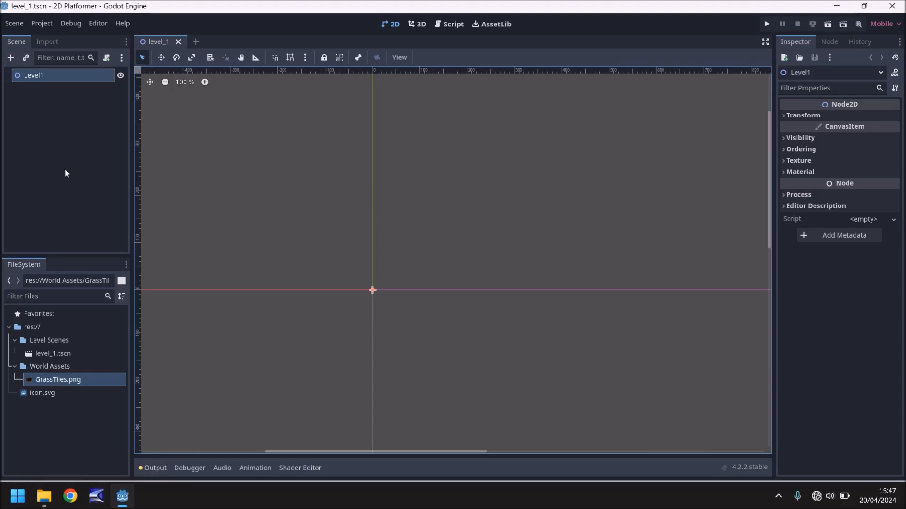
Add a TileMap node as a child of the Level1 node
right_click(41, 76)
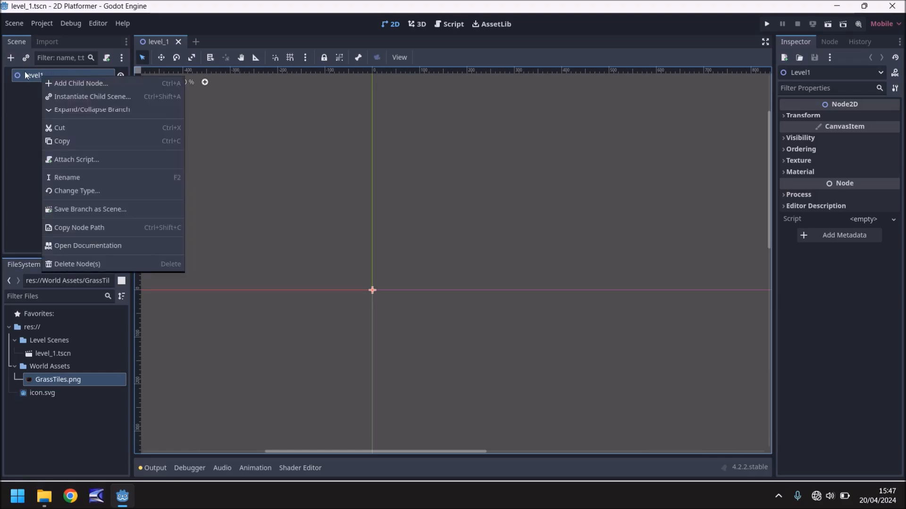
left_click(10, 59)
left_click(10, 59)
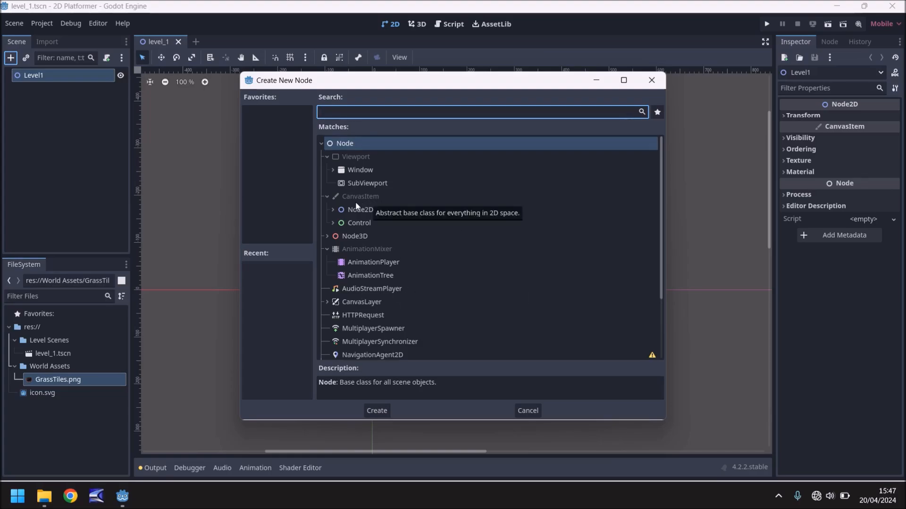
left_click(332, 209)
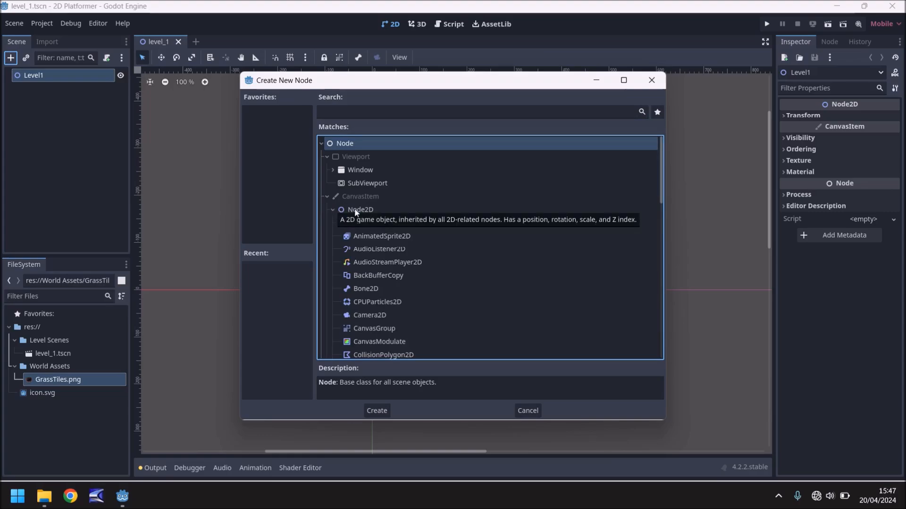
scroll(387, 249, "down", 3)
scroll(396, 215, "down", 6)
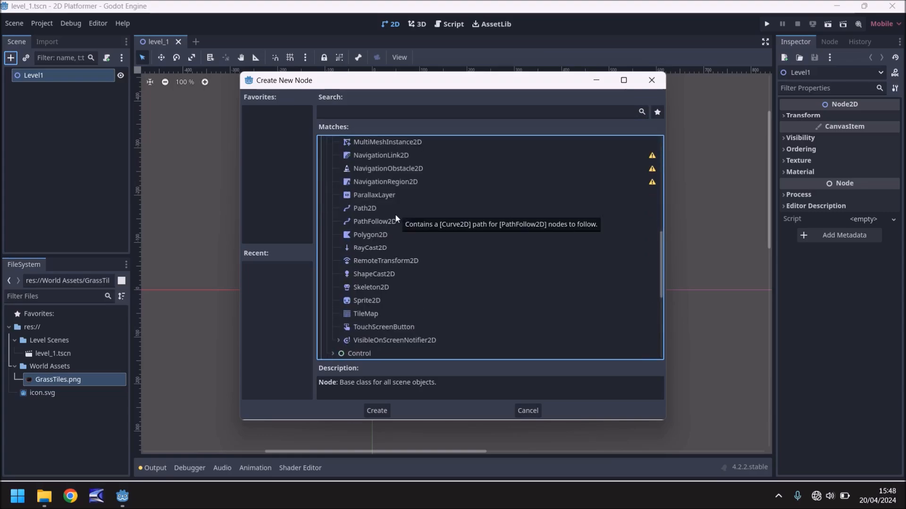
left_click(361, 313)
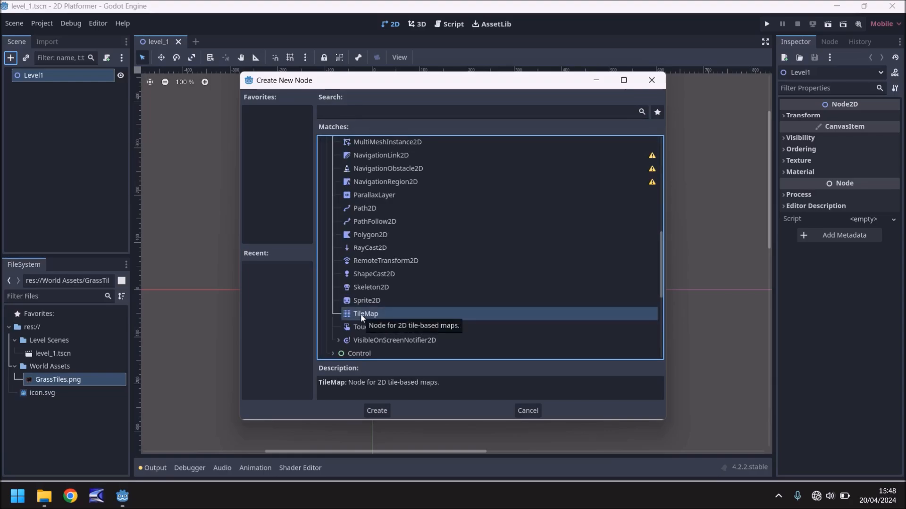
left_click(377, 410)
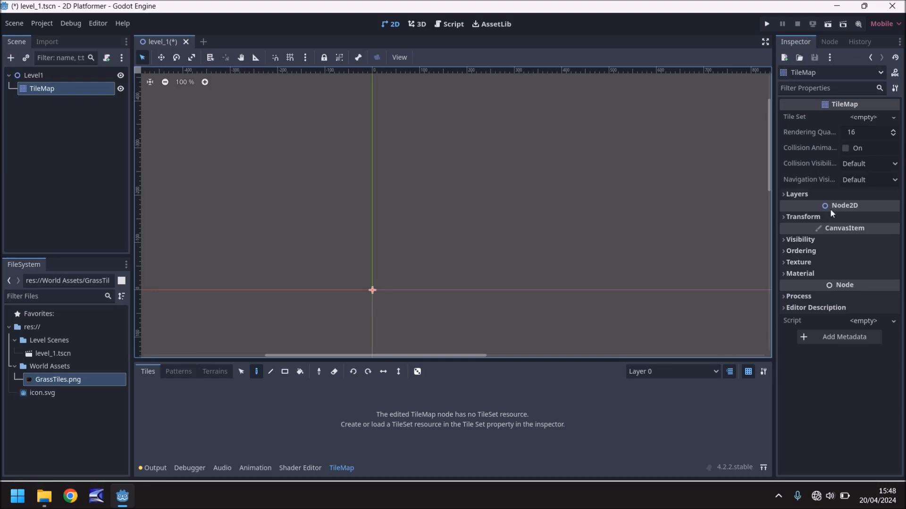
Assign a new TileSet to the TileMap and set its tile size to 8 x 8 px
left_click(893, 118)
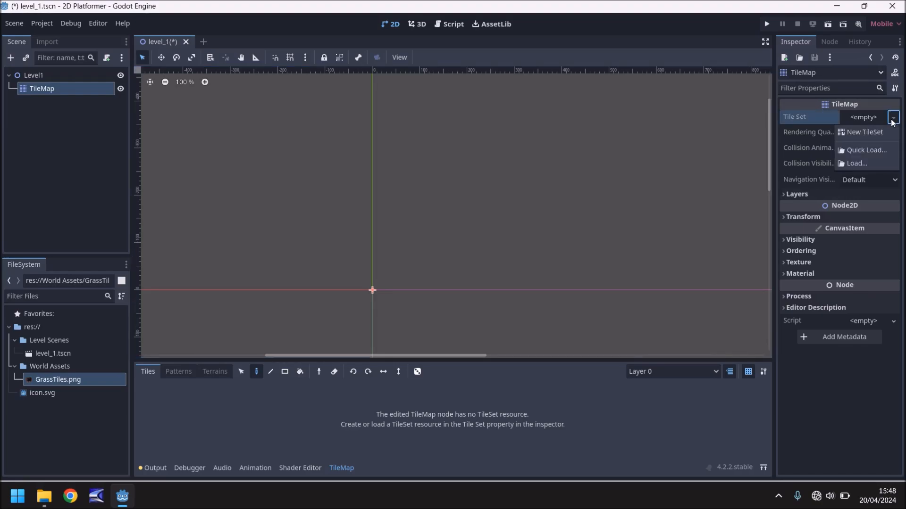
left_click(858, 131)
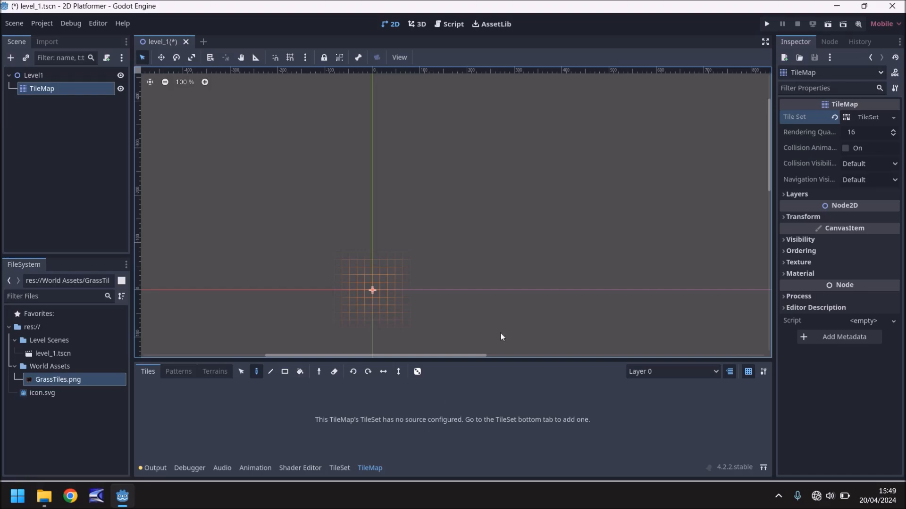
left_click(864, 117)
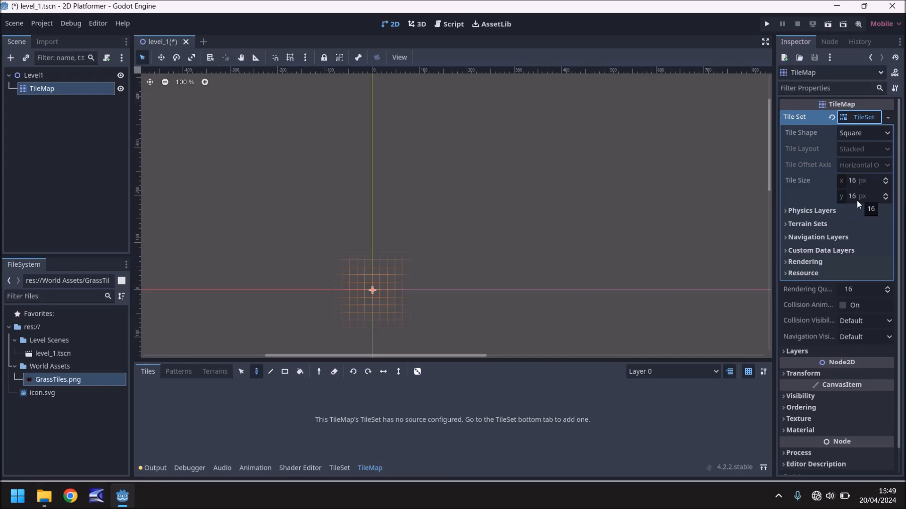
left_click(851, 180)
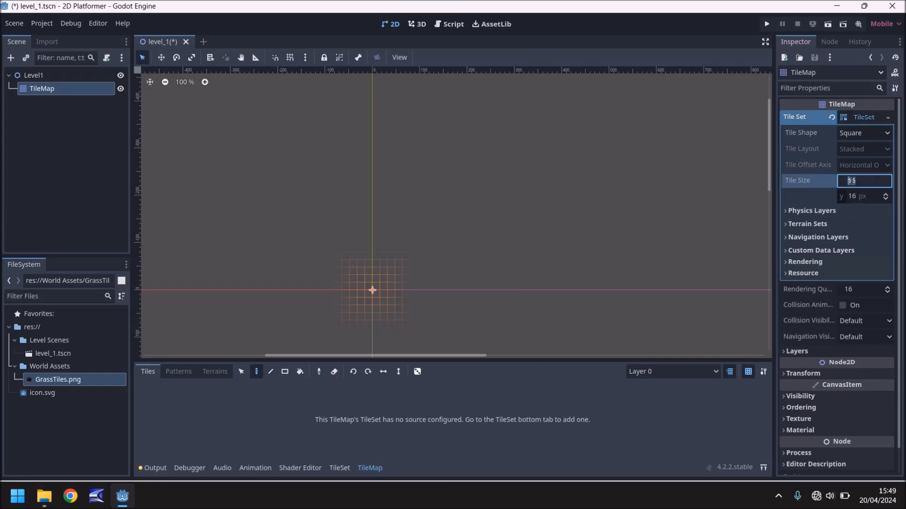
type("8")
left_click(852, 196)
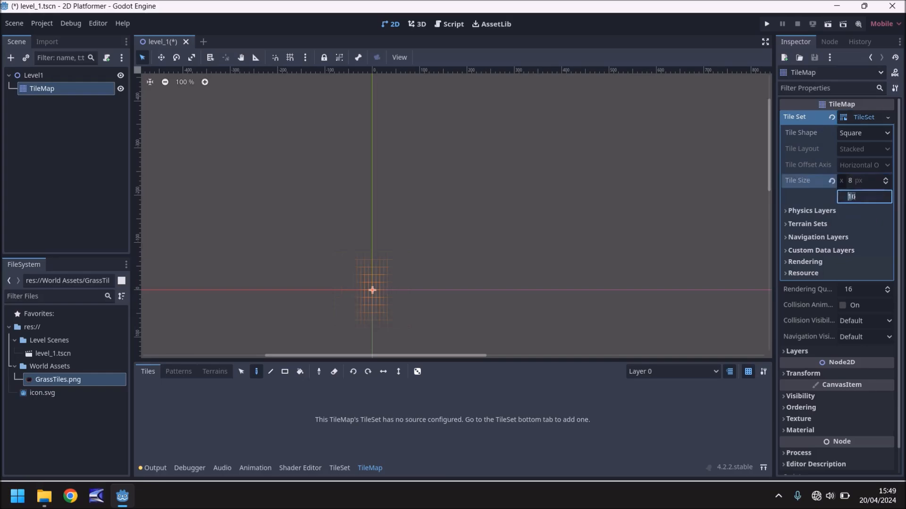
type("8")
key("Return")
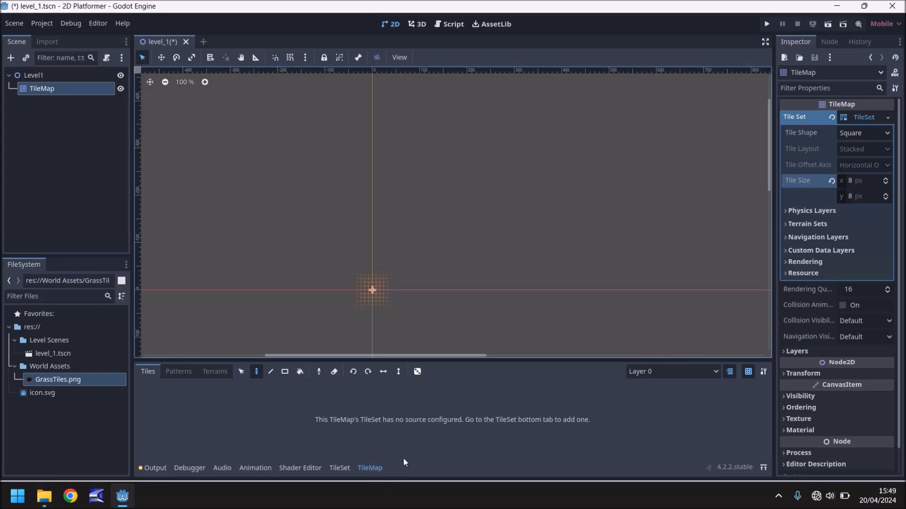
Add GrassTiles.png as an atlas source of the TileSet, creating tiles automatically, and check the generated tile grid
left_click(338, 468)
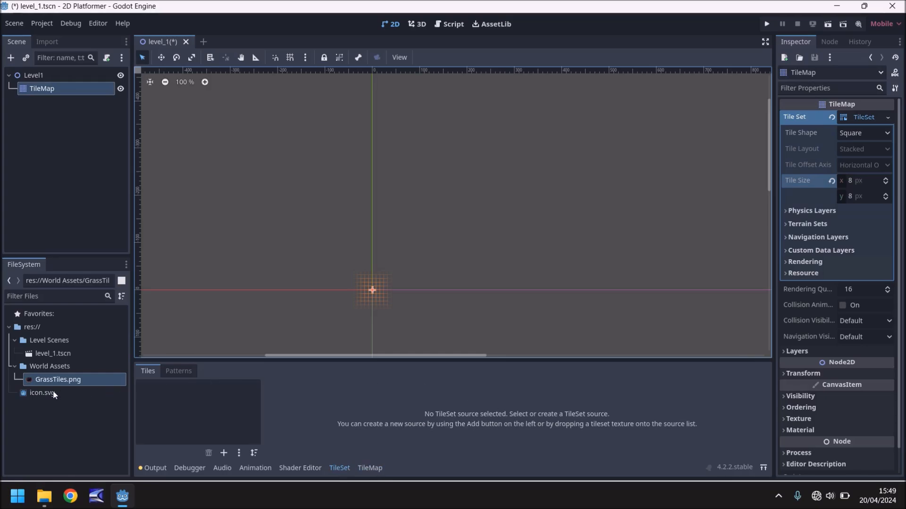
left_click_drag(41, 380, 185, 401)
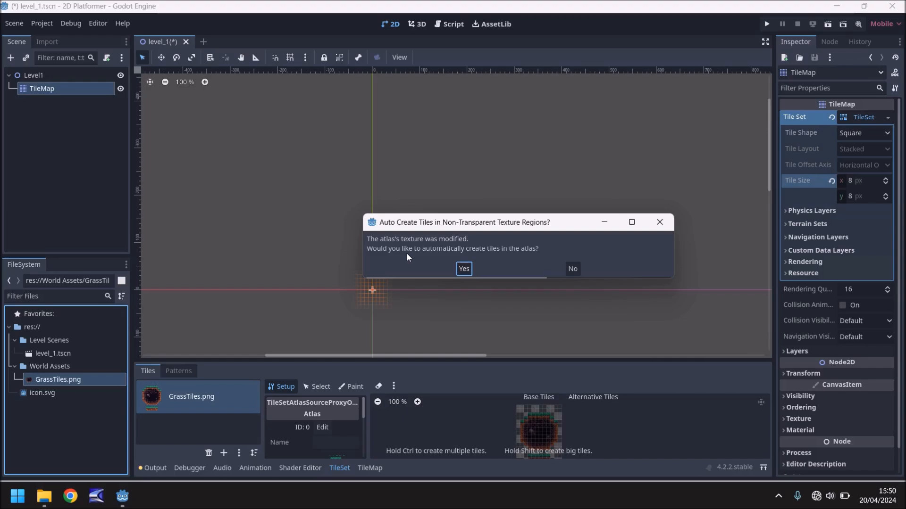
left_click(464, 269)
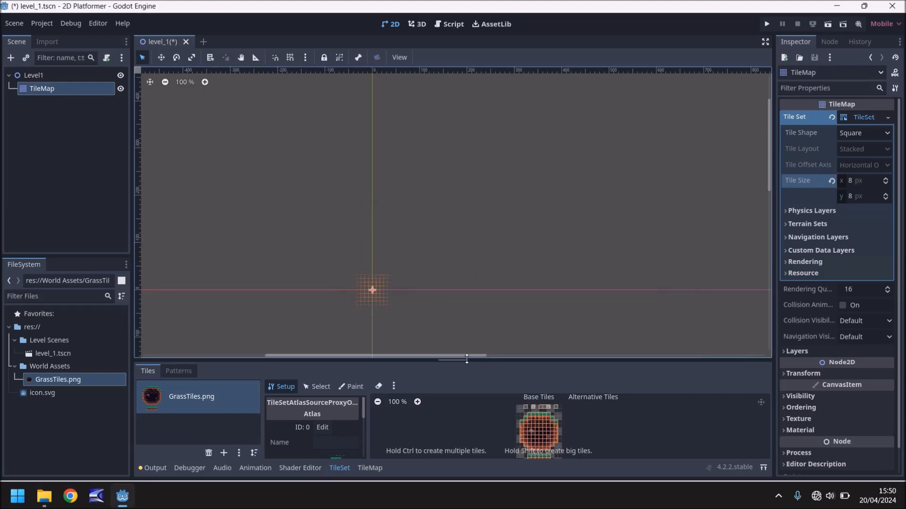
left_click_drag(467, 359, 463, 191)
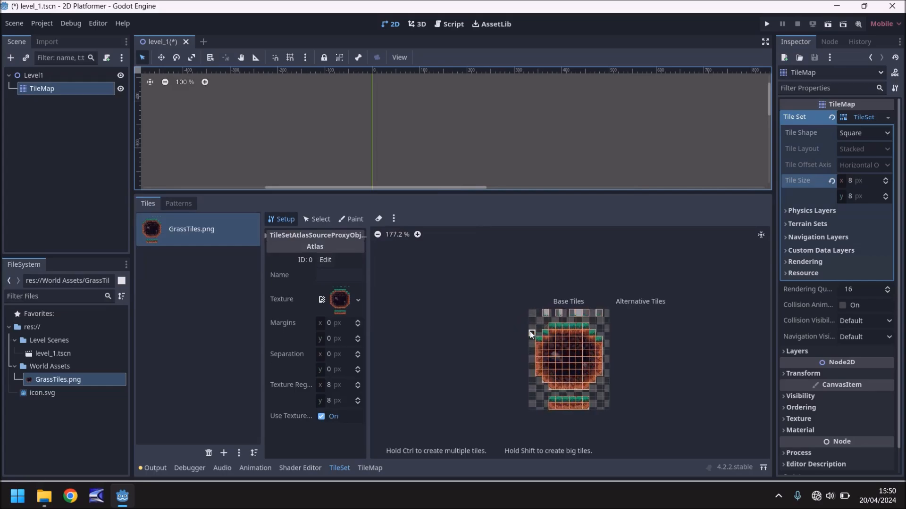
scroll(531, 334, "up", 6)
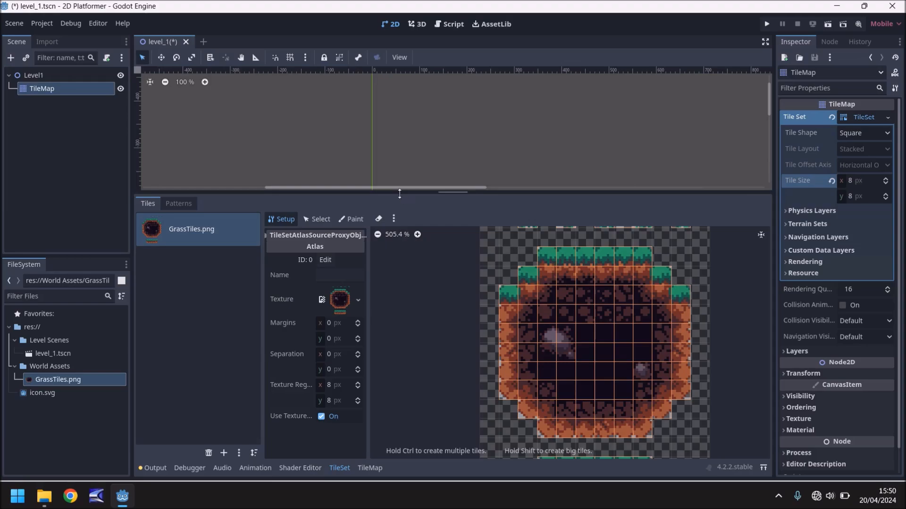
left_click_drag(402, 195, 403, 288)
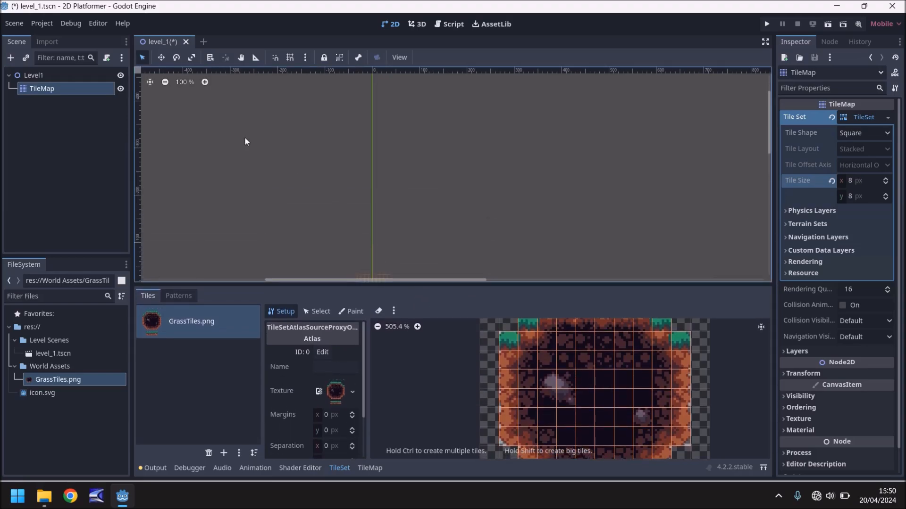
Select the TileMap node in the scene tree so that its tile painting palette is open
scroll(216, 132, "down", 5)
left_click_drag(308, 220, 336, 223)
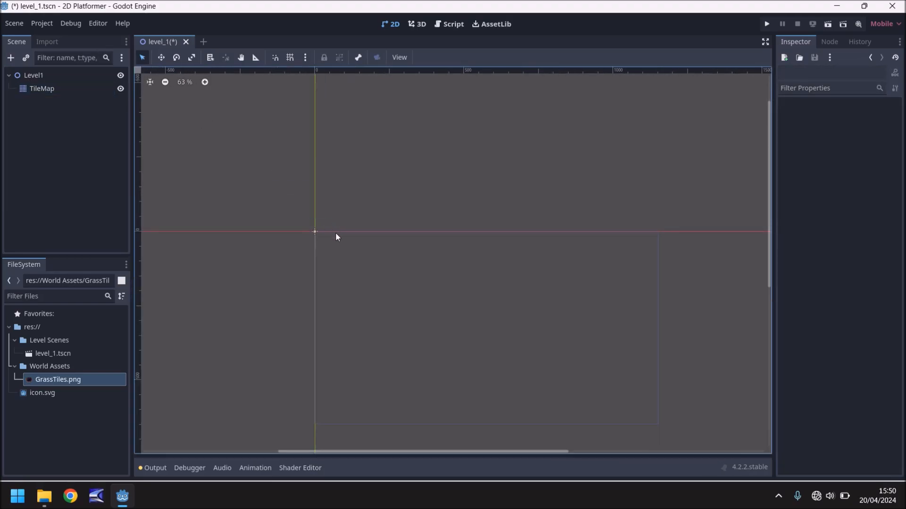
left_click_drag(276, 212, 382, 263)
left_click(420, 297)
double_click(47, 90)
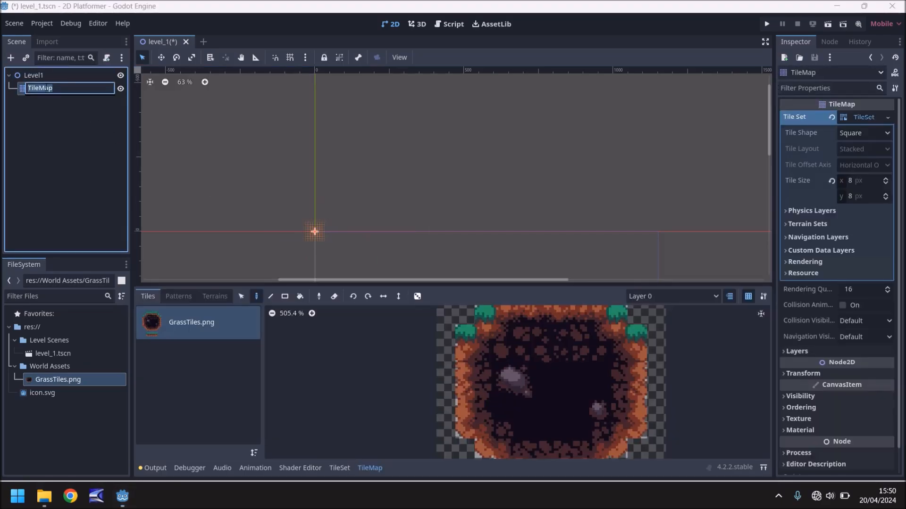
left_click(295, 194)
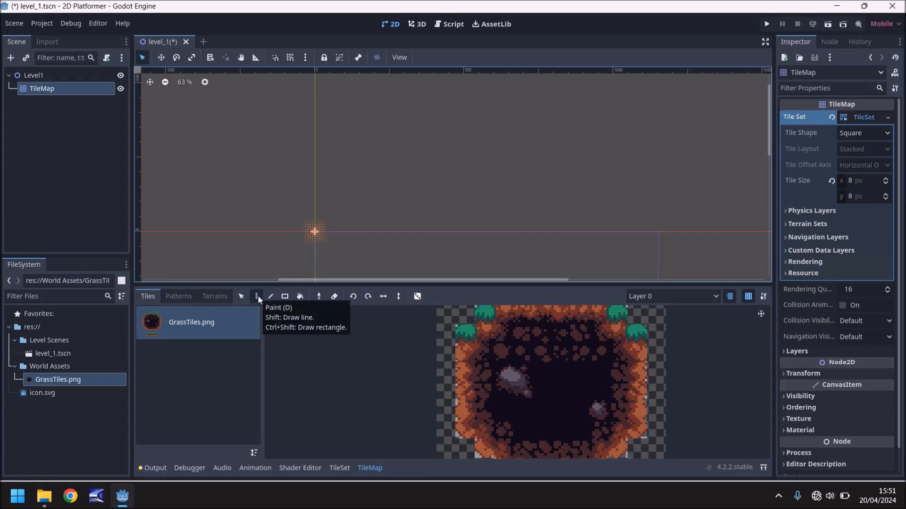
Paint five single grass-top tiles from cell (-4, -3) to (0, -3) and extend the row with one four-tile grass selection
scroll(450, 373, "down", 2)
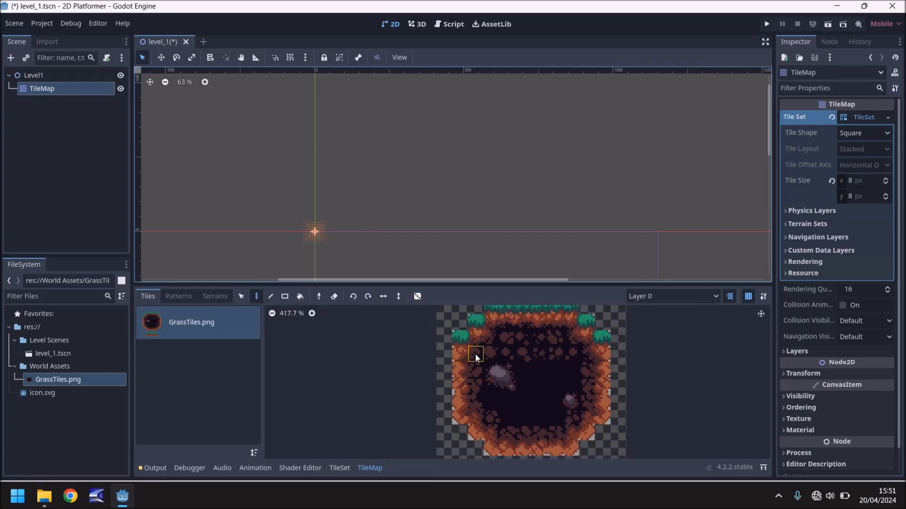
scroll(480, 347, "down", 1)
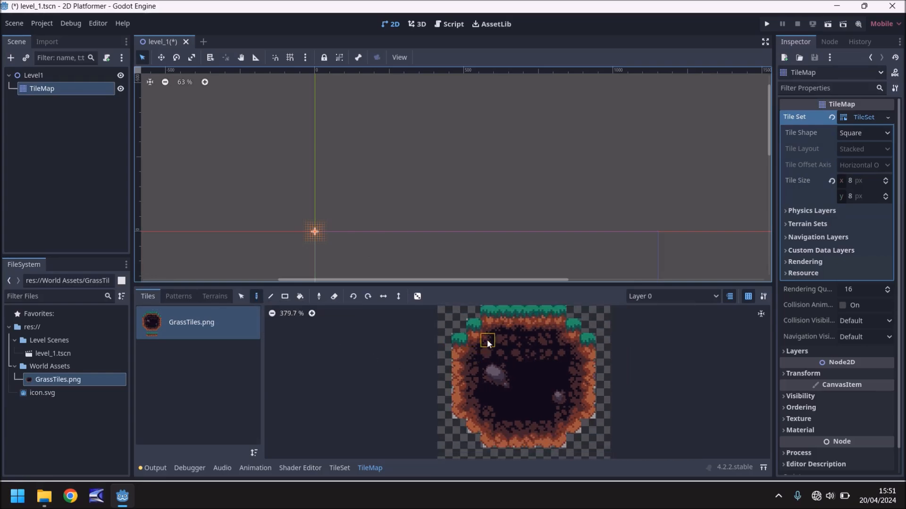
left_click(489, 314)
scroll(316, 233, "up", 3)
scroll(313, 226, "up", 13)
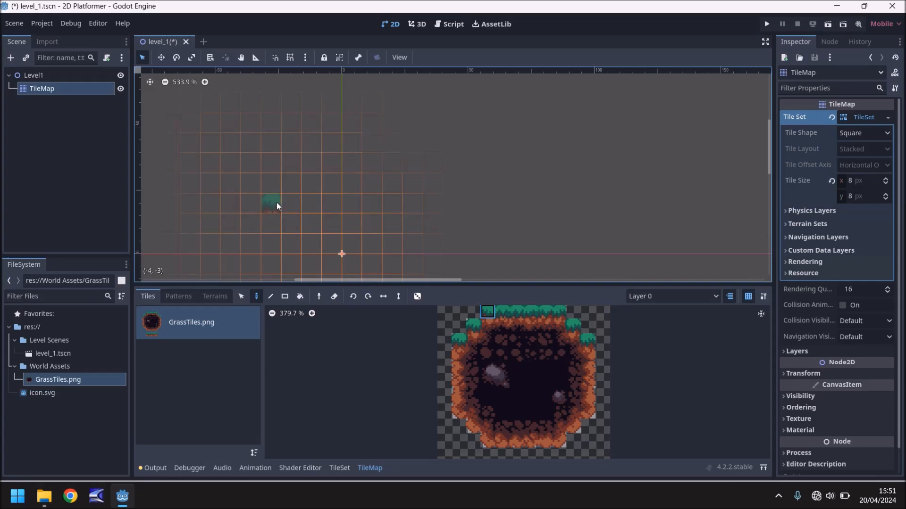
left_click(270, 205)
left_click(351, 202)
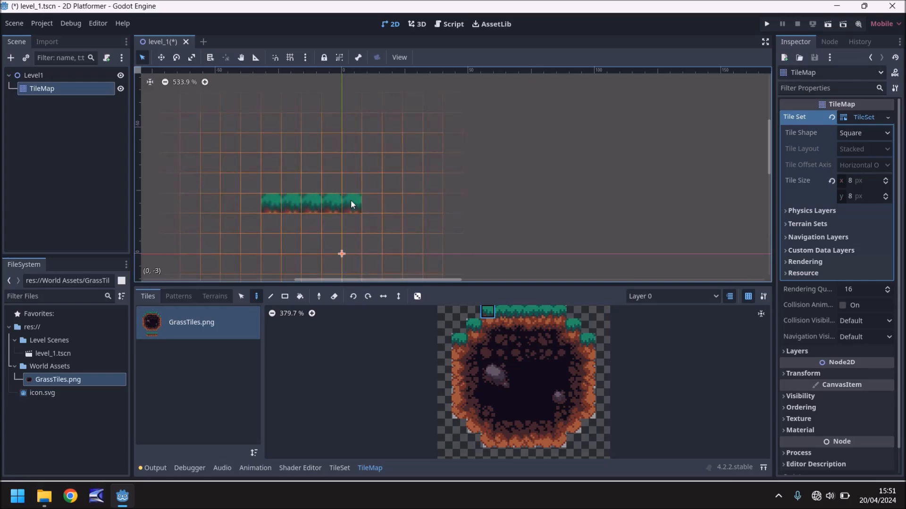
left_click_drag(489, 312, 532, 313)
left_click(403, 204)
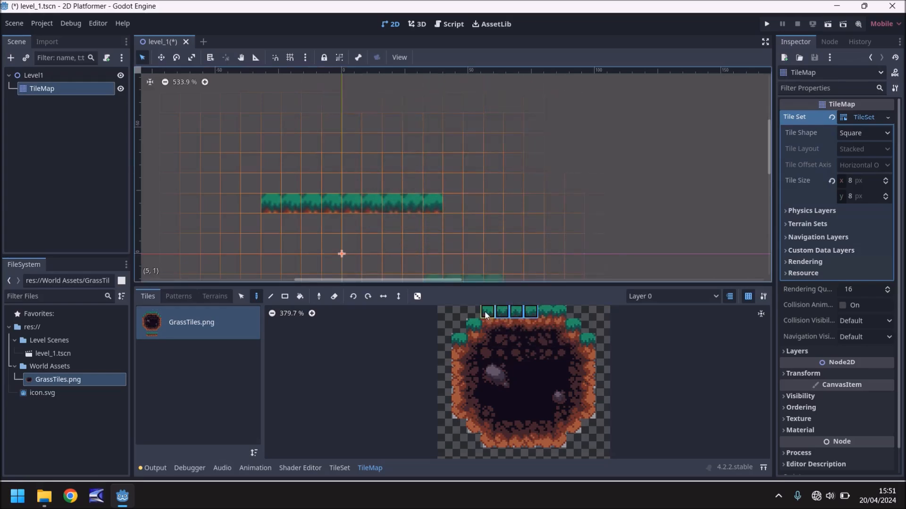
Paint a five-by-four grass-and-dirt block over the start of the grass row, and erase all painted tiles from the map
left_click_drag(486, 315, 547, 357)
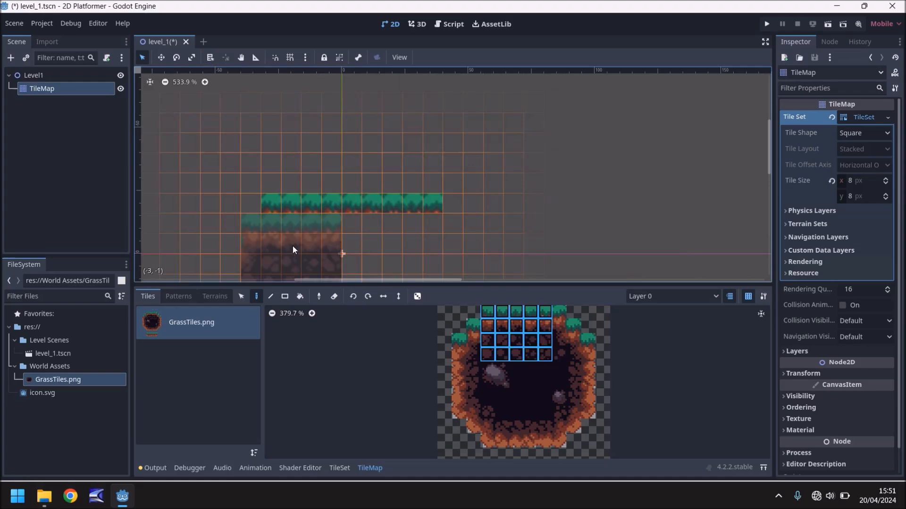
left_click(316, 230)
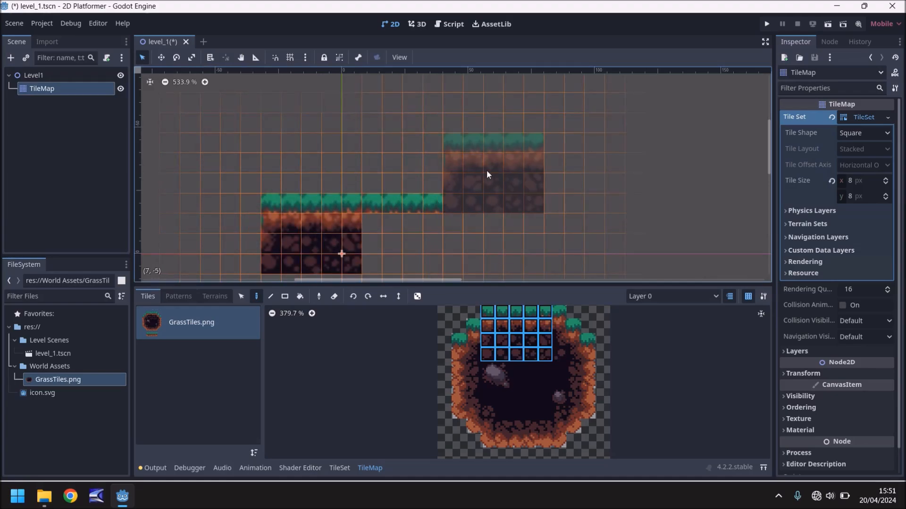
mouse_move(284, 200)
right_mouse_down()
mouse_move(448, 202)
mouse_move(315, 230)
mouse_move(362, 236)
right_mouse_up()
scroll(296, 179, "down", 1)
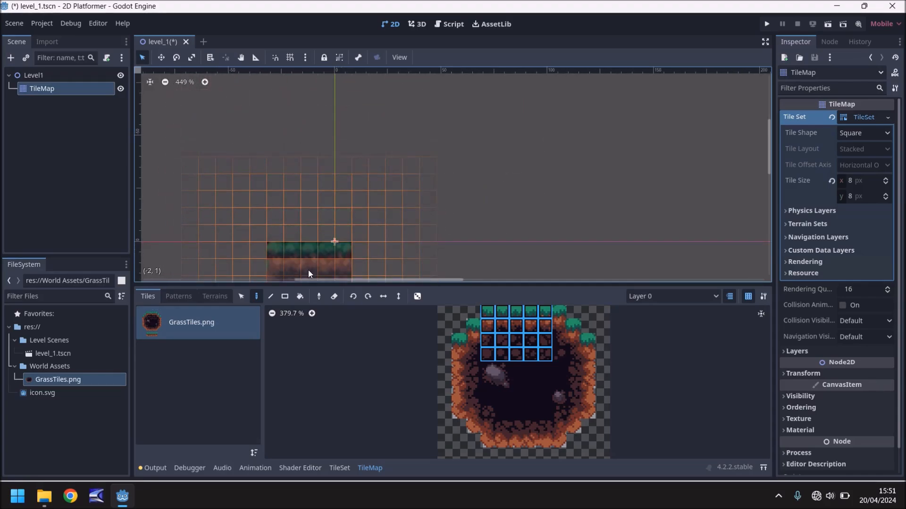
Paint two five-by-four grass-and-dirt blocks side by side, covering cells (-4, 0) to (5, 3)
left_click(307, 270)
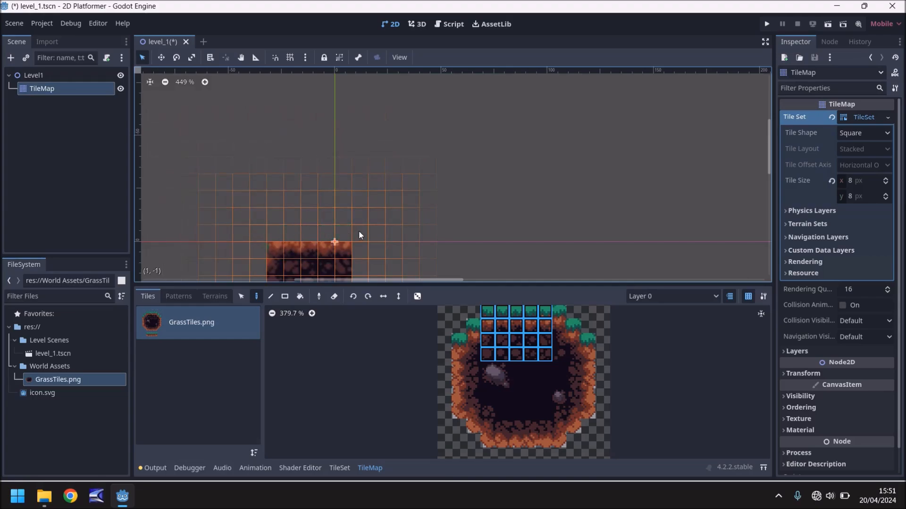
scroll(358, 230, "down", 1)
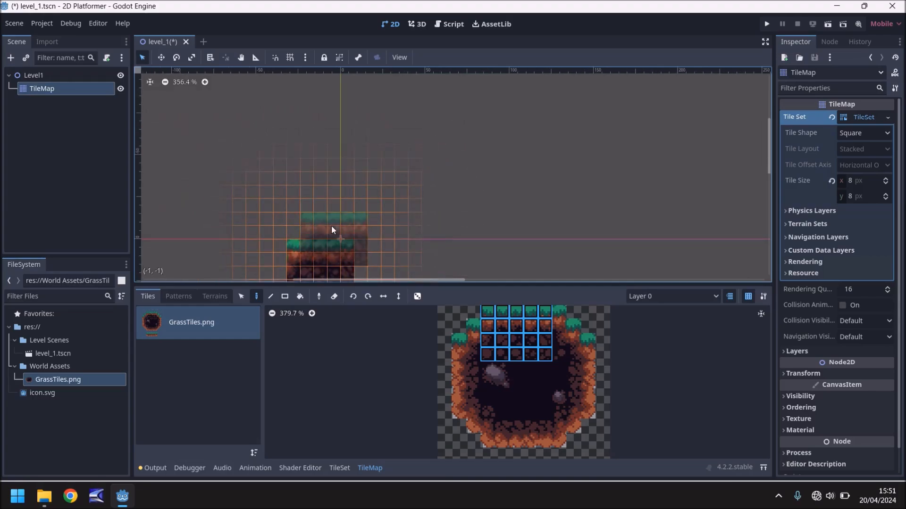
middle_click_drag(299, 221, 298, 156)
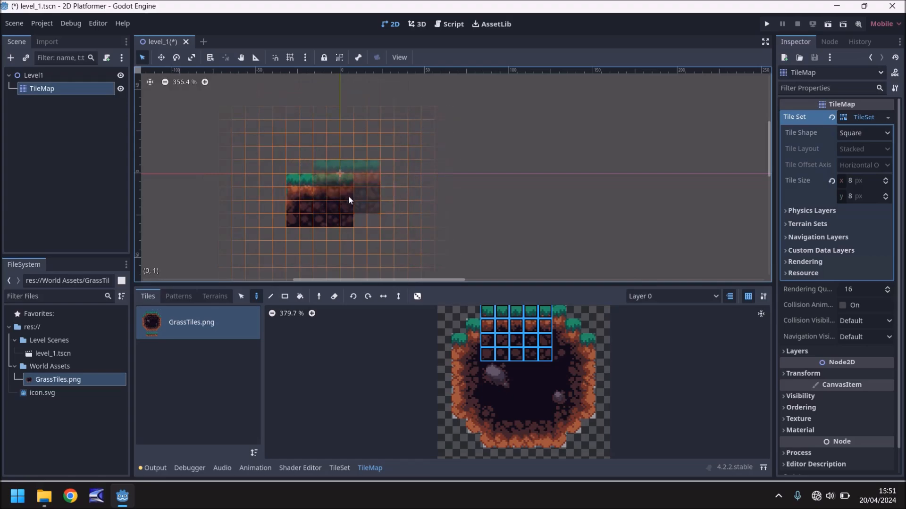
scroll(365, 210, "down", 1)
mouse_move(367, 211)
middle_mouse_down()
mouse_move(348, 200)
mouse_move(355, 222)
mouse_move(384, 223)
mouse_move(372, 228)
middle_mouse_up()
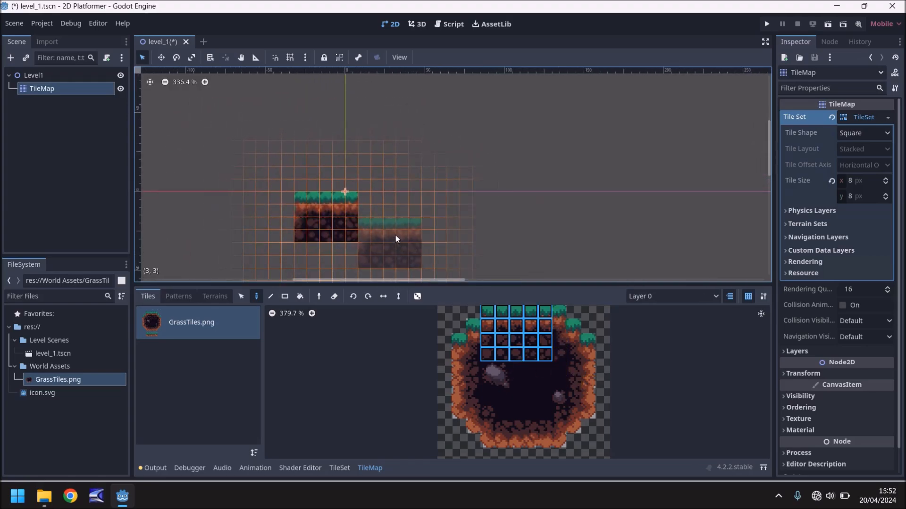
left_click(392, 221)
Add the three-by-six sloped grass edge pieces from the atlas to the right and left ends of the ground block
left_click_drag(562, 316, 592, 385)
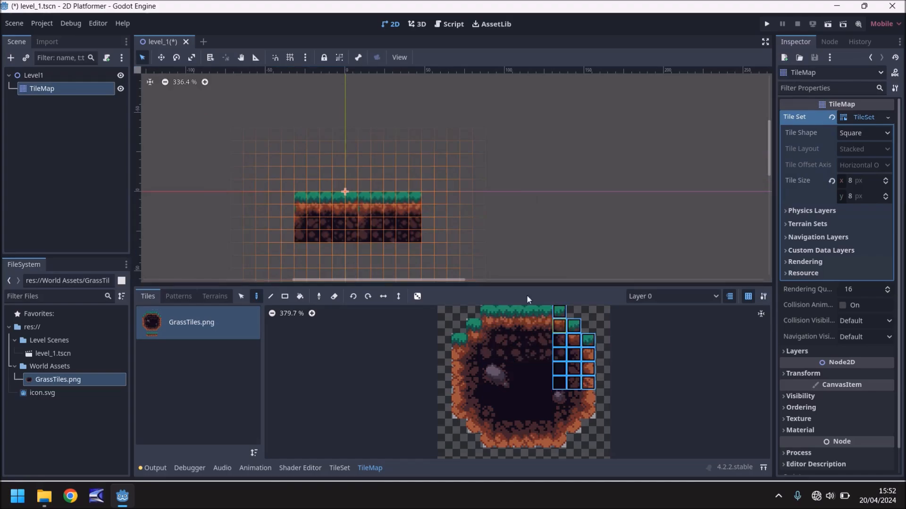
left_click(440, 232)
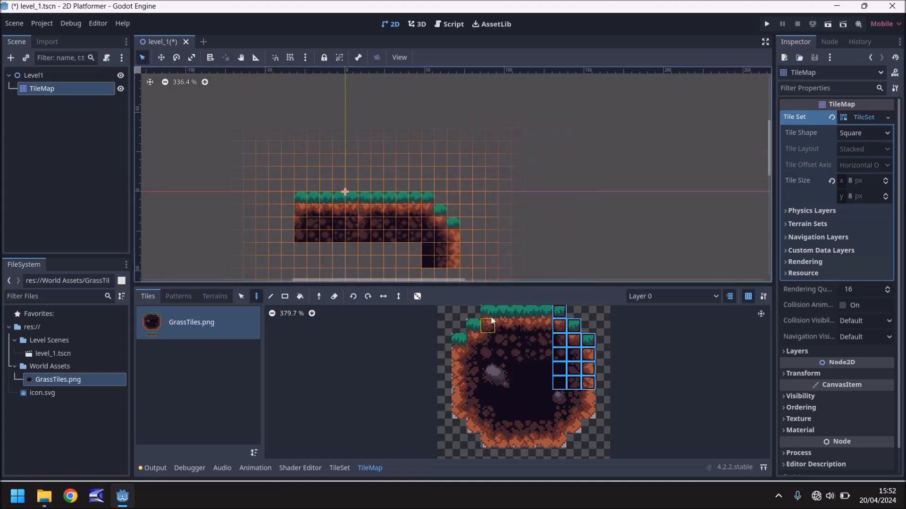
left_click_drag(490, 316, 513, 384)
left_click(276, 231)
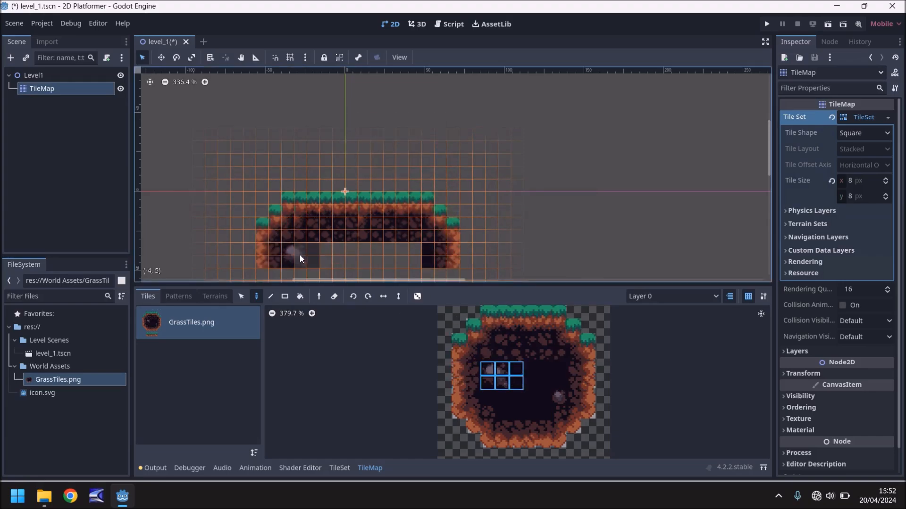
Fill the hollow under the ground block with three-by-two rock tiles, a row of speckled dirt and a row of plain dark tiles
left_click(298, 254)
left_click(530, 355)
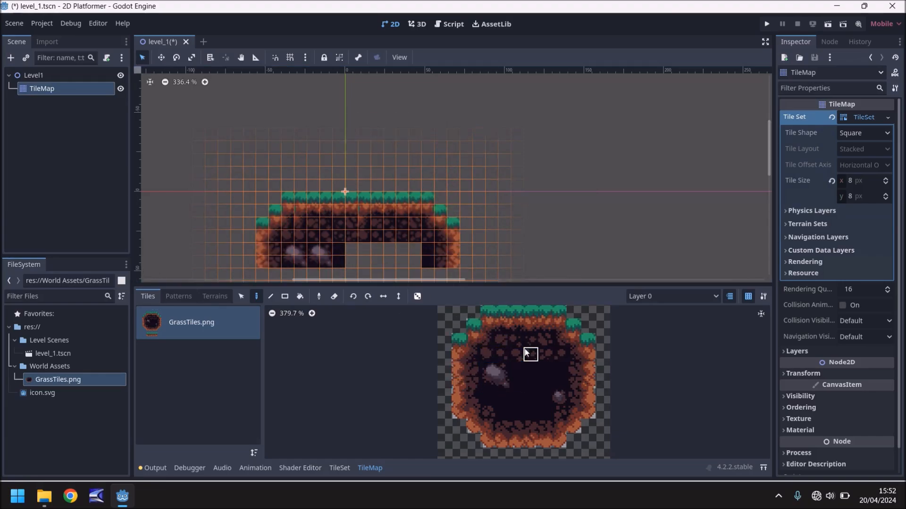
left_click_drag(349, 249, 417, 250)
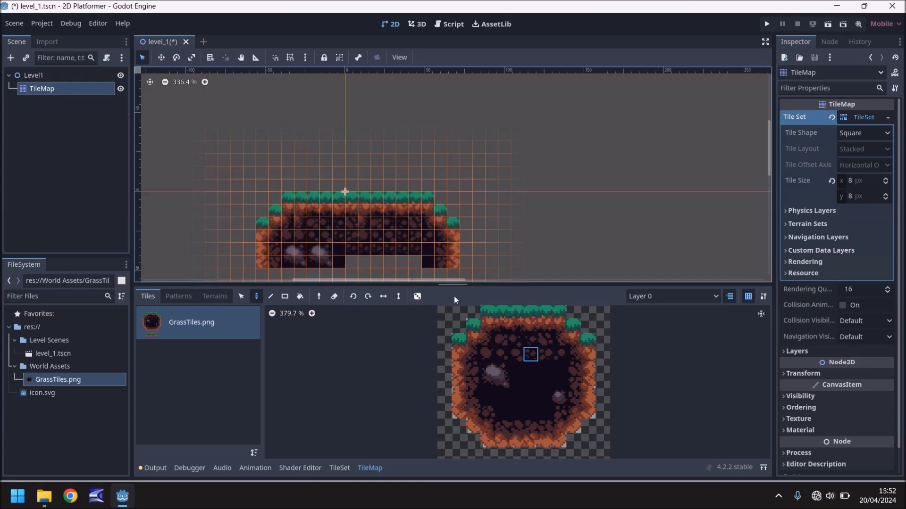
left_click(559, 368)
left_click_drag(357, 265, 414, 263)
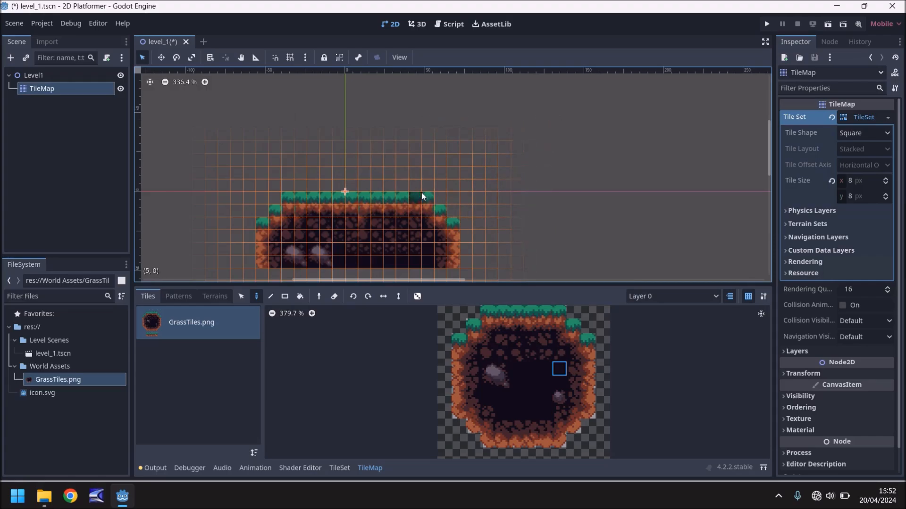
Extend the ground downward with dirt and dark tiles, and place a six-by-two floating grass platform above its left end
scroll(491, 193, "down", 4)
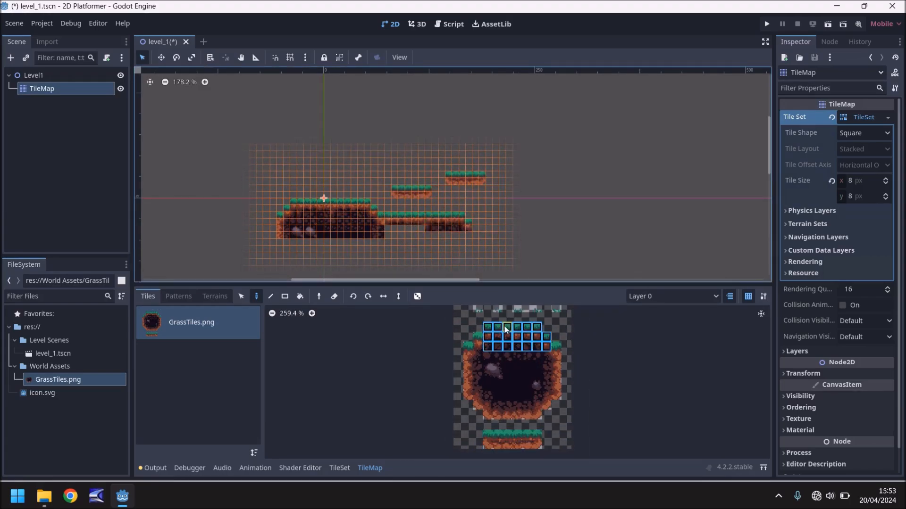
mouse_move(488, 327)
left_mouse_down()
mouse_move(468, 347)
mouse_move(538, 377)
left_mouse_up()
left_click_drag(498, 384, 527, 395)
left_click_drag(431, 258, 305, 245)
left_click(517, 367)
left_click(507, 329)
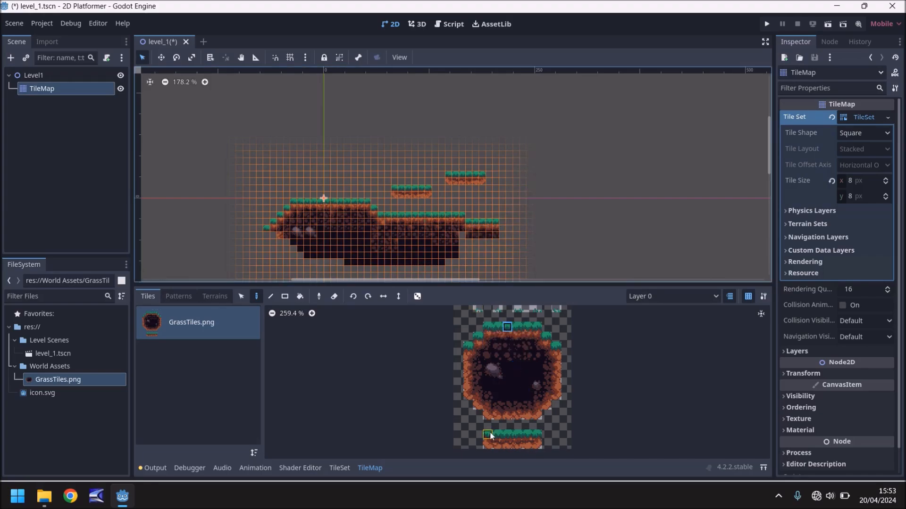
left_click_drag(487, 434, 537, 445)
left_click(281, 182)
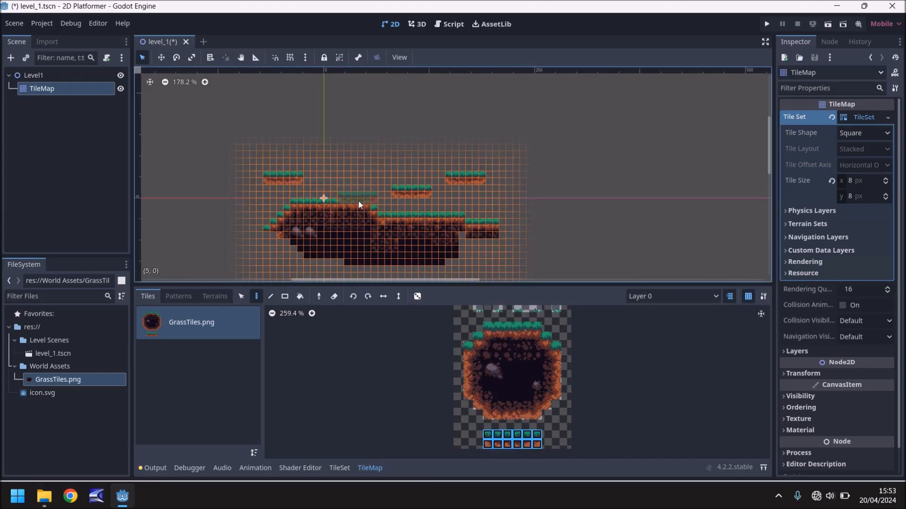
Decorate the grass surfaces of the ground and floating platforms with tuft tiles from the atlas's top row, including tile (2, 0)
scroll(358, 199, "up", 5)
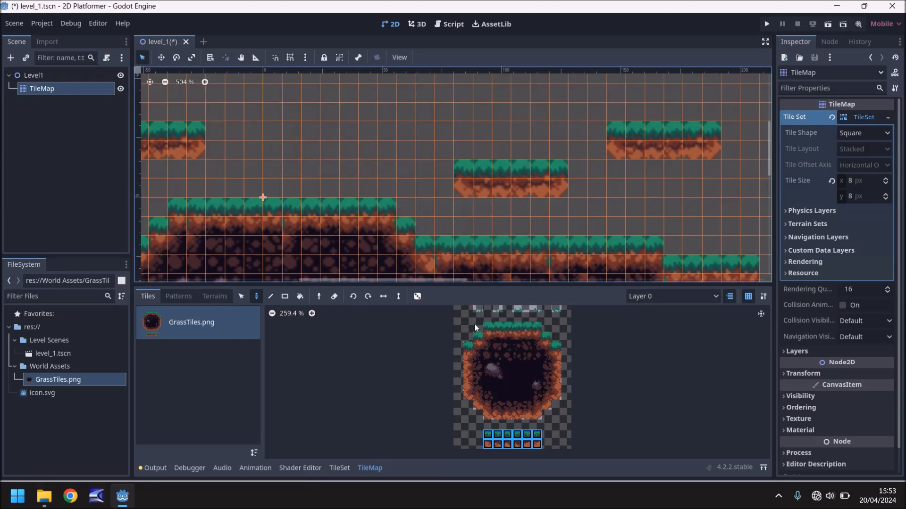
middle_click_drag(474, 324, 463, 358)
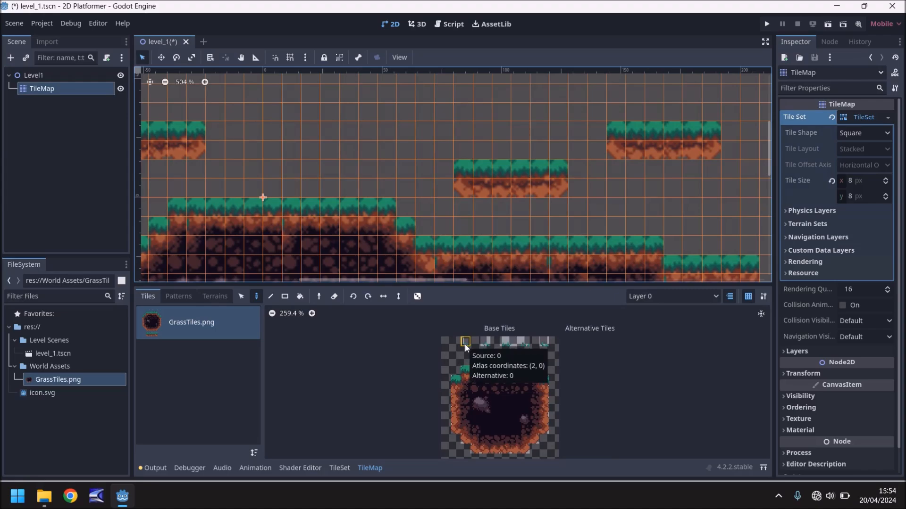
left_click(465, 343)
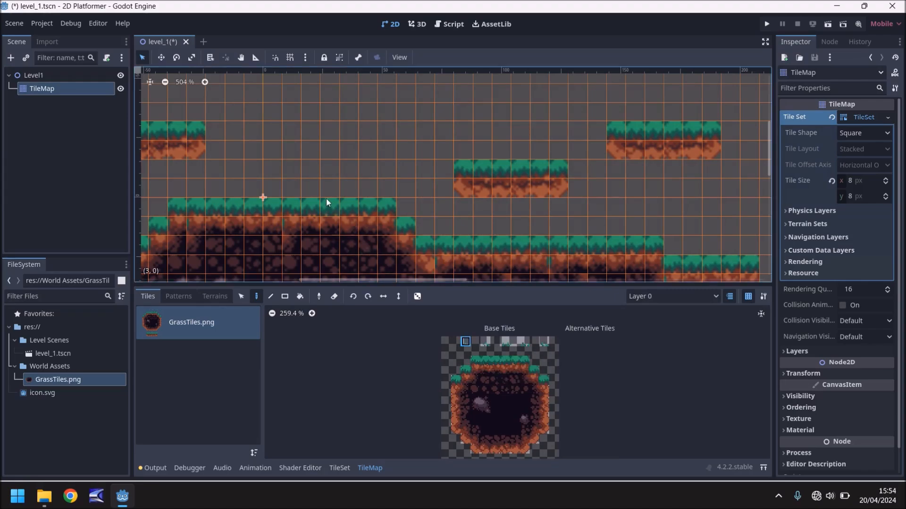
left_click_drag(219, 188, 235, 191)
left_click(514, 343)
left_click(524, 341)
left_click(506, 341)
left_click(195, 114)
left_click(466, 340)
scroll(278, 174, "left", 5)
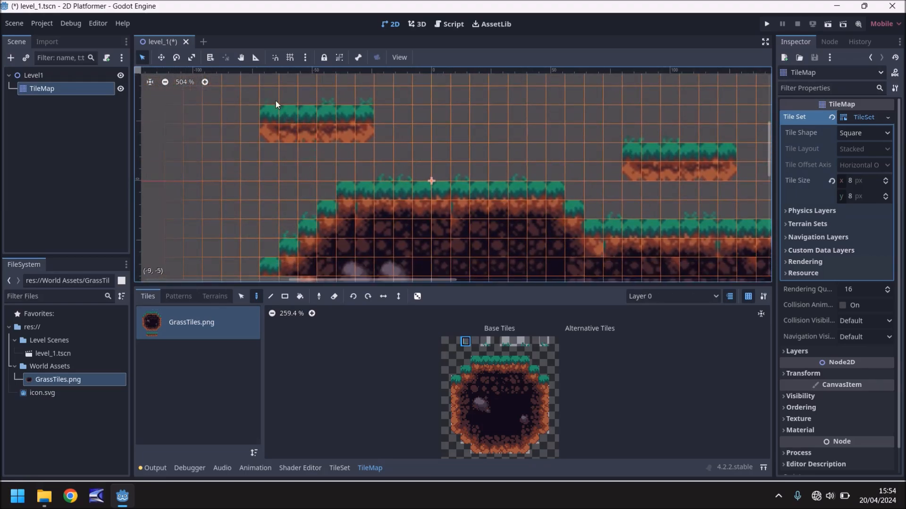
left_click(543, 340)
Run the project with level_1.tscn as the main scene, and close the game window
left_click(767, 24)
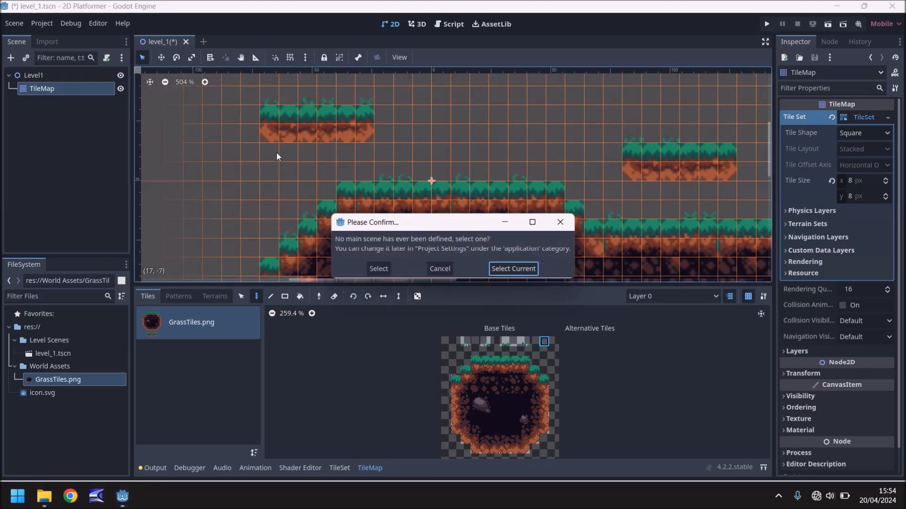
left_click(378, 268)
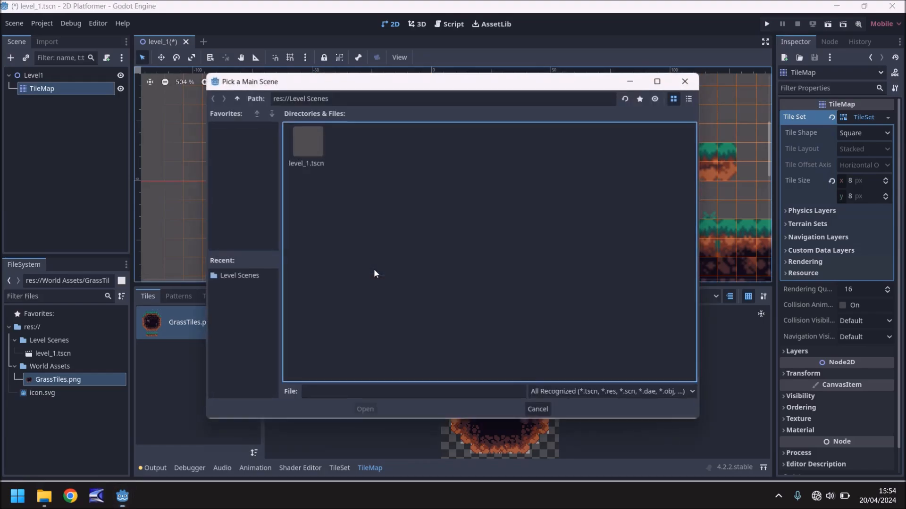
left_click(314, 164)
double_click(313, 163)
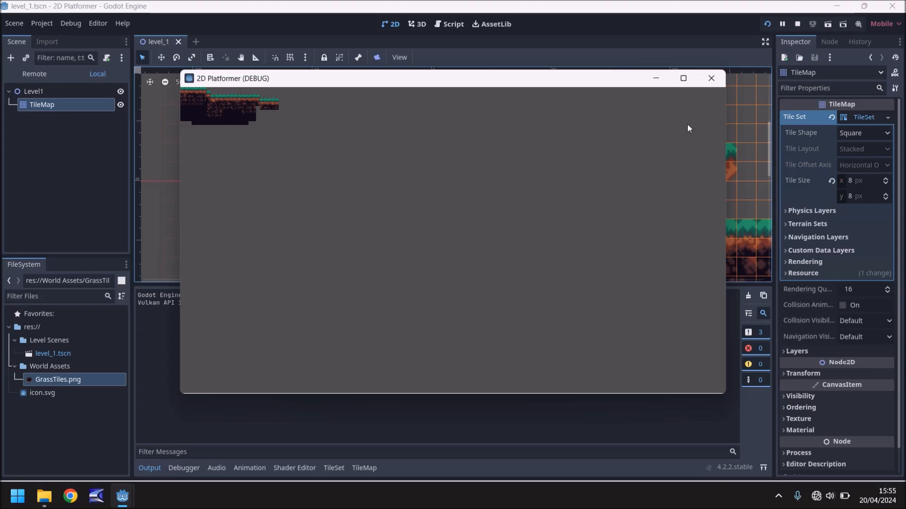
left_click(711, 79)
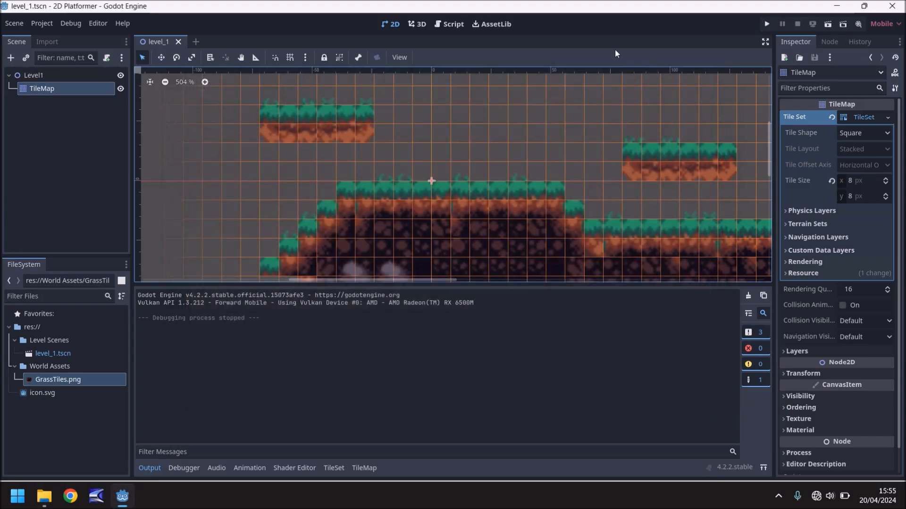